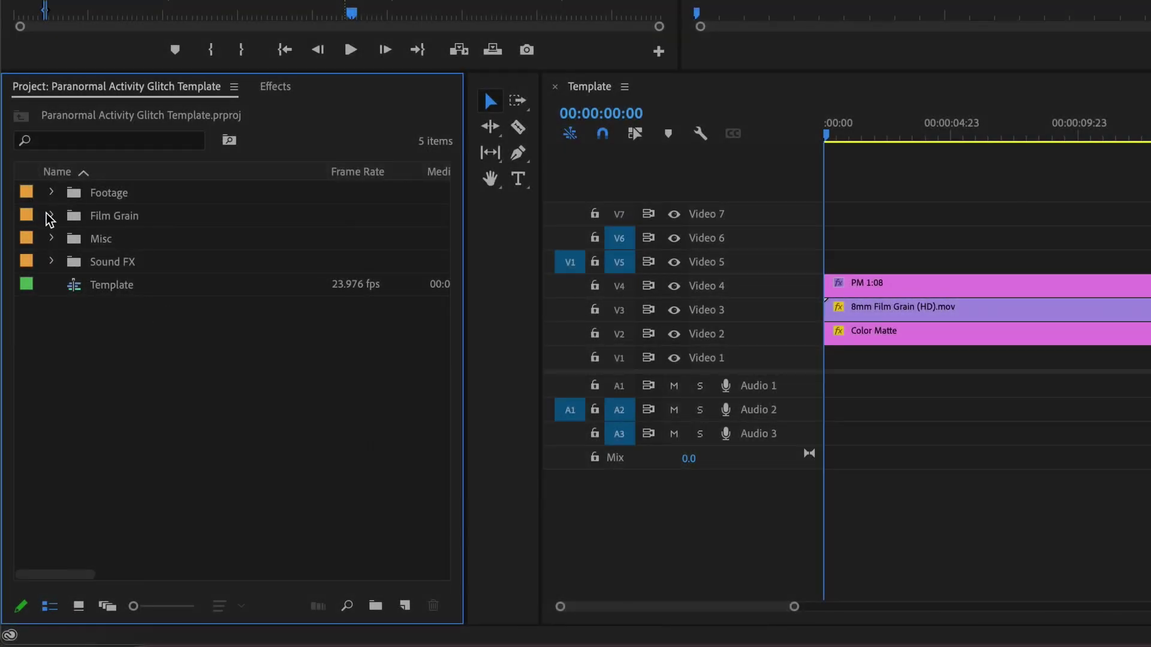
- Expand the Film Grain, Misc and Sound FX bins to show the grain clip, Color Matte, Adjustment Layer and sound files
left_click(22, 385)
left_click(51, 262)
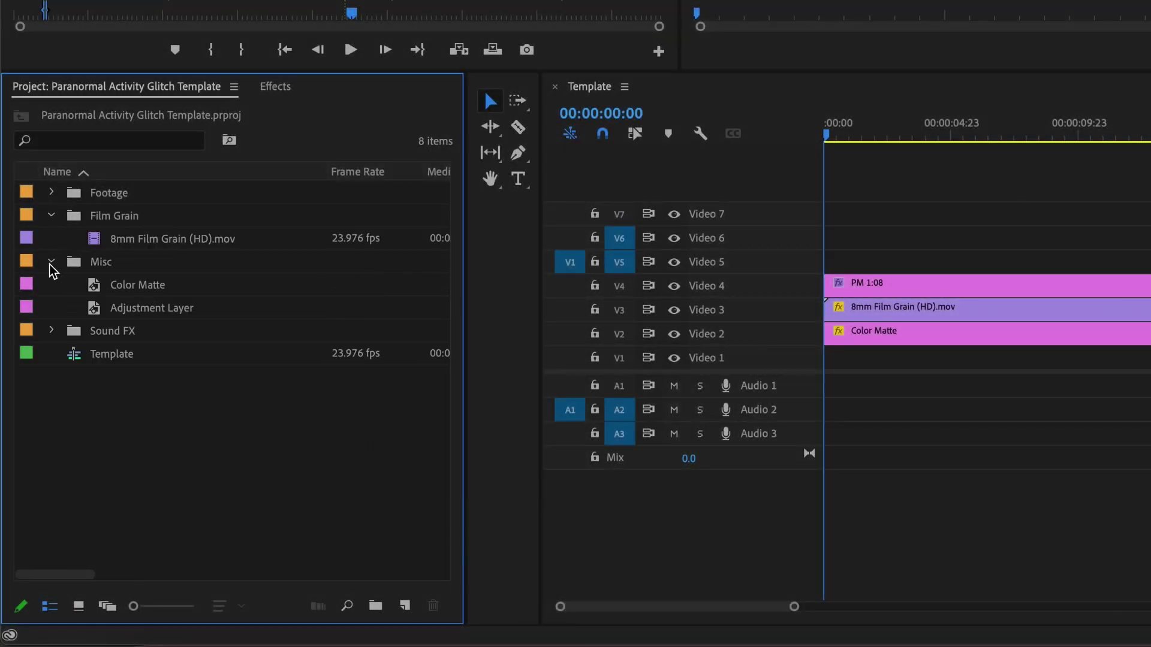
left_click(52, 331)
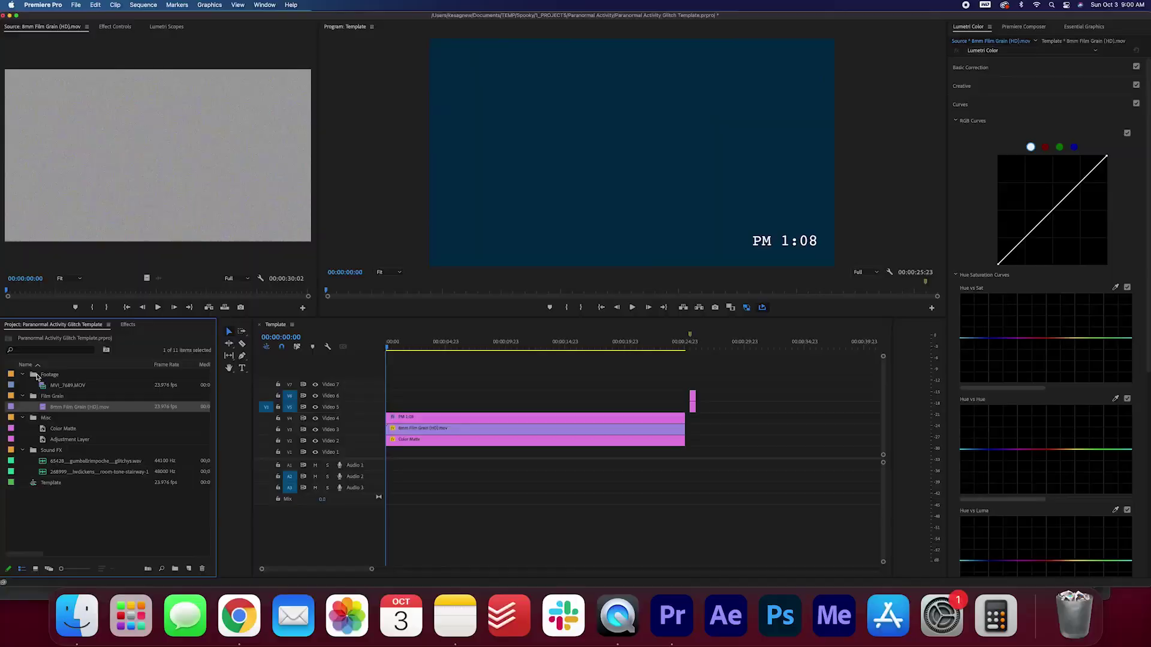
- Load MVI_7689.MOV in the Source Monitor and place a first In/Out-marked excerpt on Video 1
double_click(71, 387)
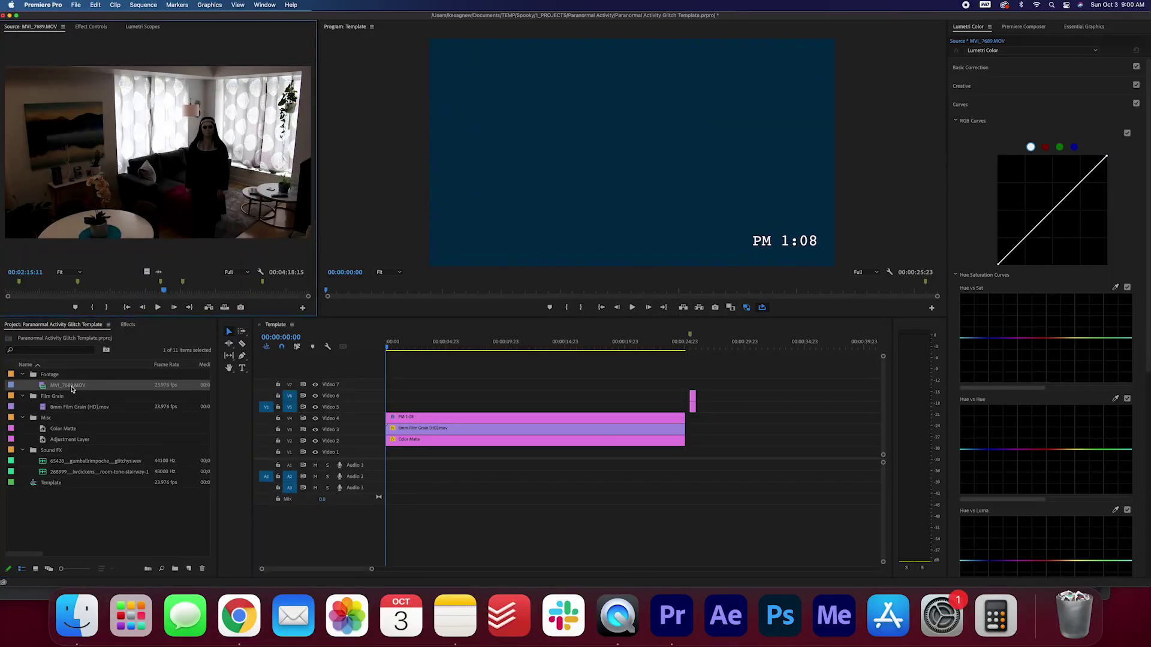
left_click(23, 288)
key("i")
key("o")
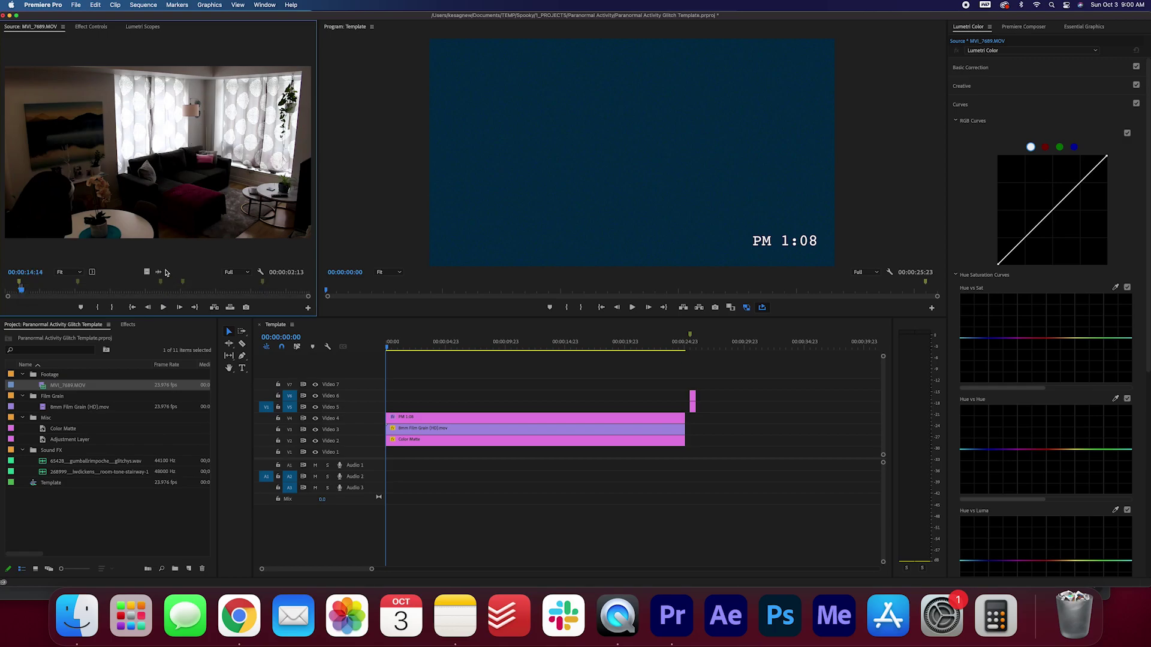
key("period")
- Add more MVI_7689 excerpts from later moments onto the end of Video 1
left_click(76, 288)
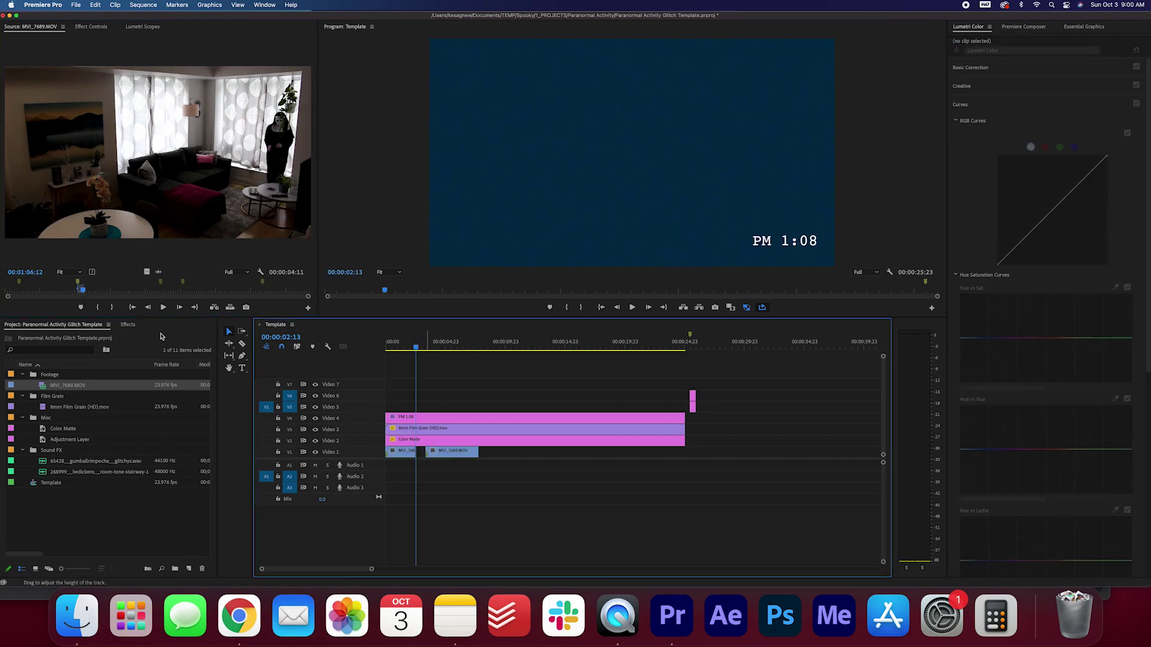
left_click_drag(155, 156, 581, 454)
left_click(269, 290)
left_click_drag(166, 276, 638, 457)
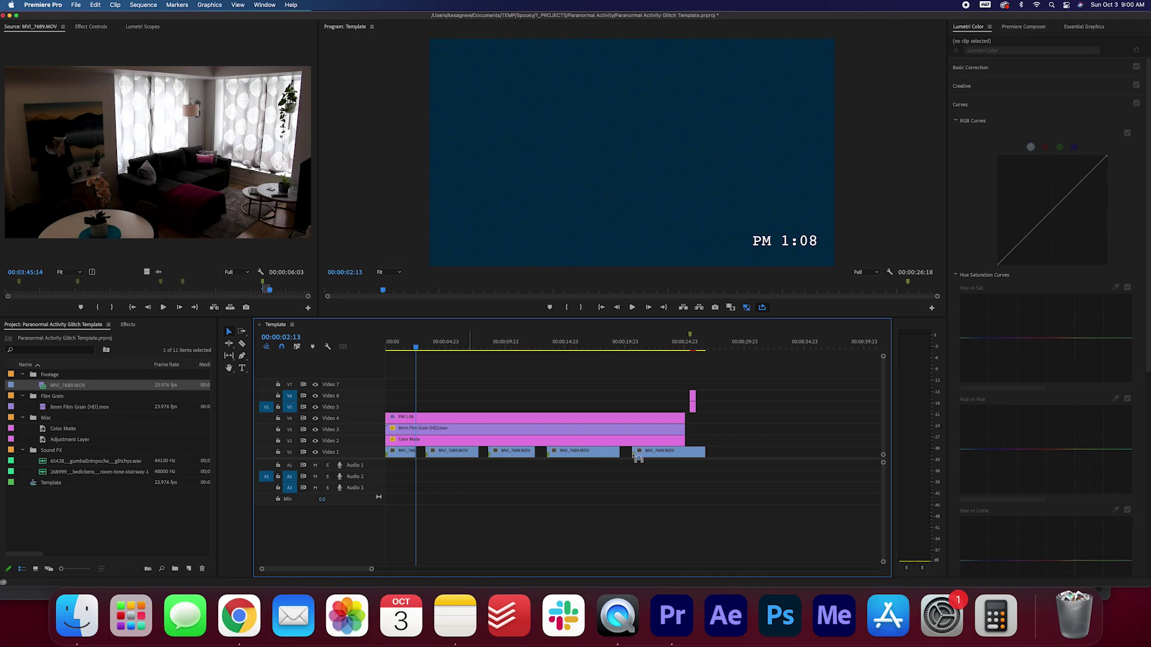
- Add a frame hold to the first footage clip on Video 1
left_click(398, 453)
key("Home")
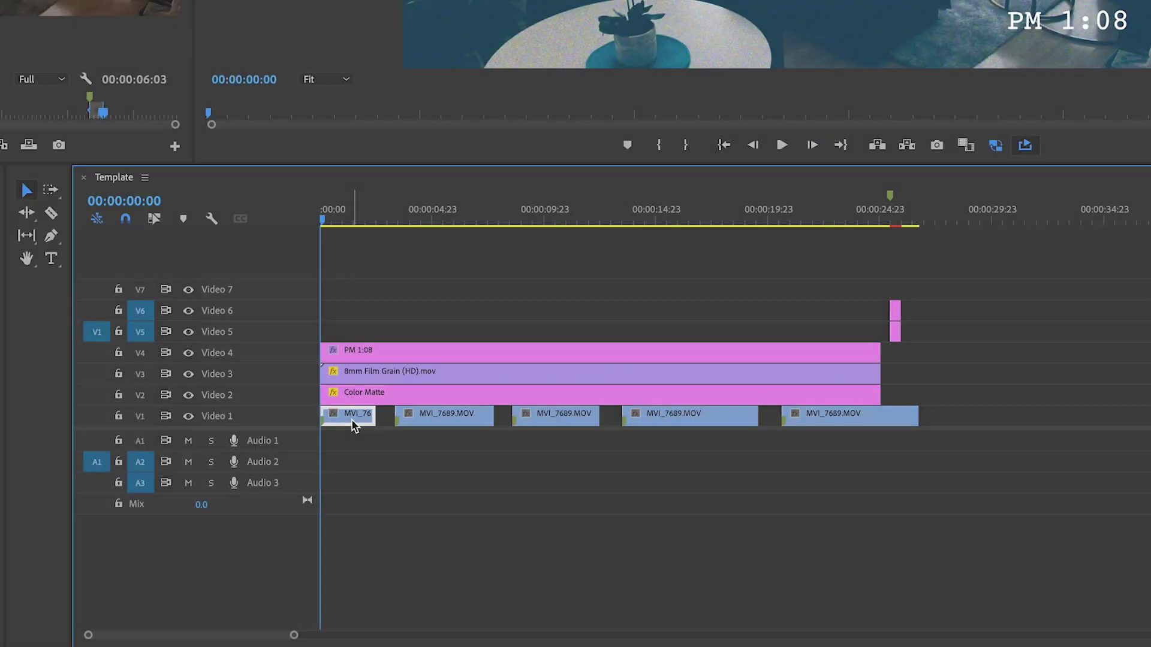
right_click(398, 454)
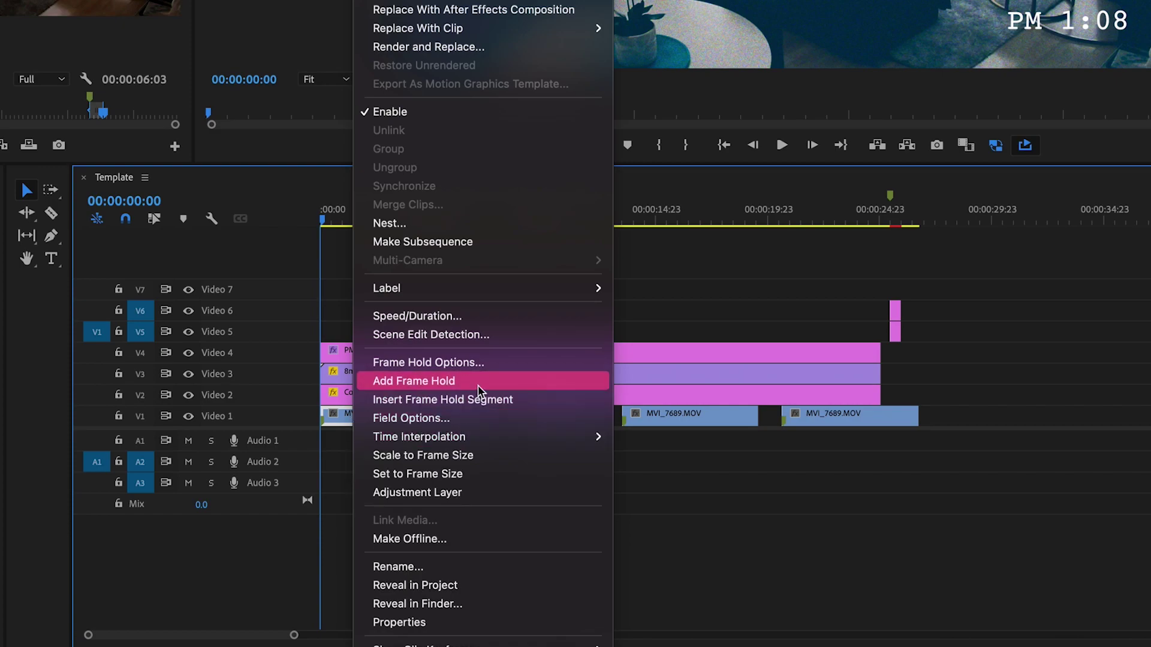
left_click(477, 384)
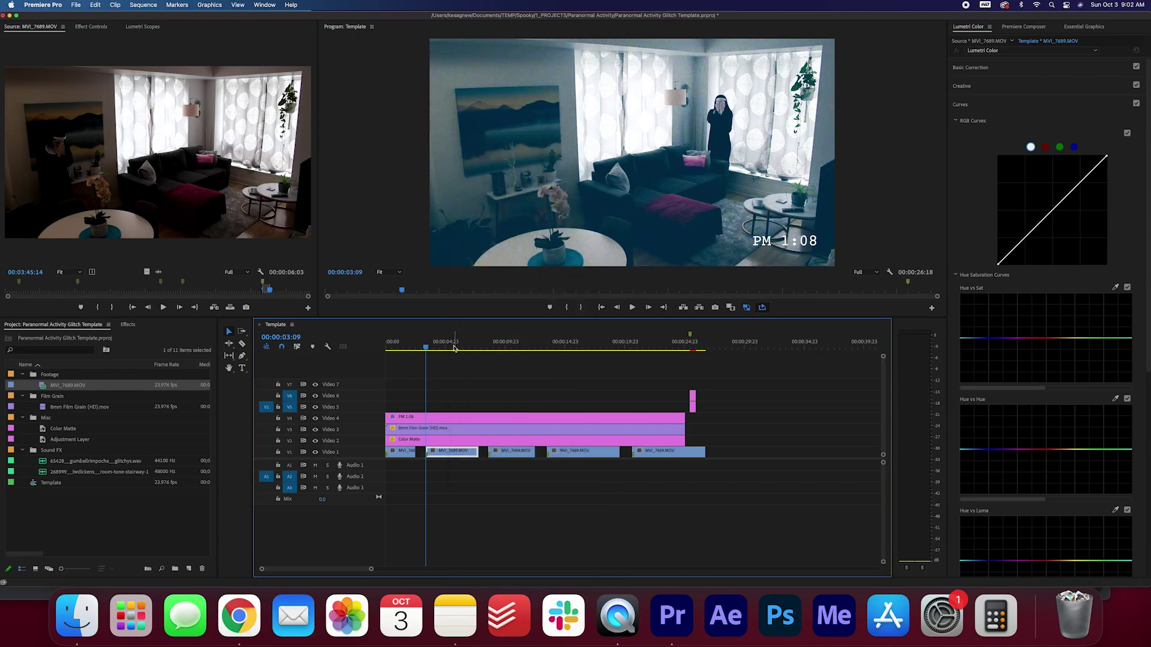
- Add frame holds to the remaining footage clips through the fifth clip
left_click(548, 417)
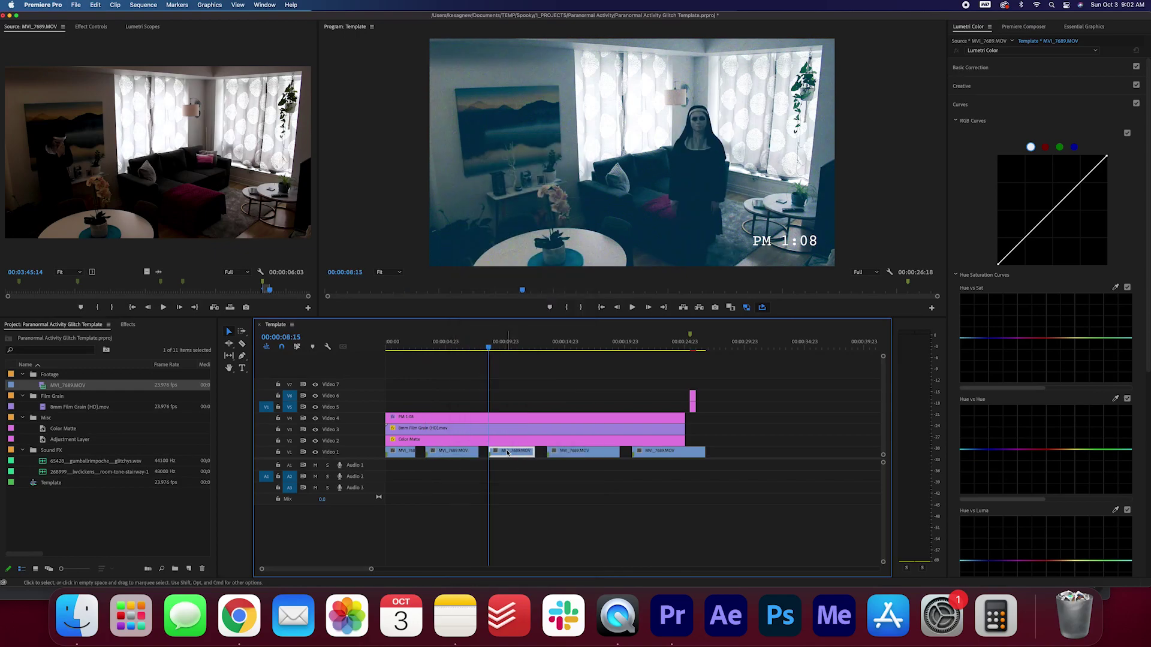
right_click(508, 453)
left_click(536, 431)
key("Down")
right_click(572, 451)
left_click(599, 432)
key("Down")
right_click(666, 451)
left_click(702, 431)
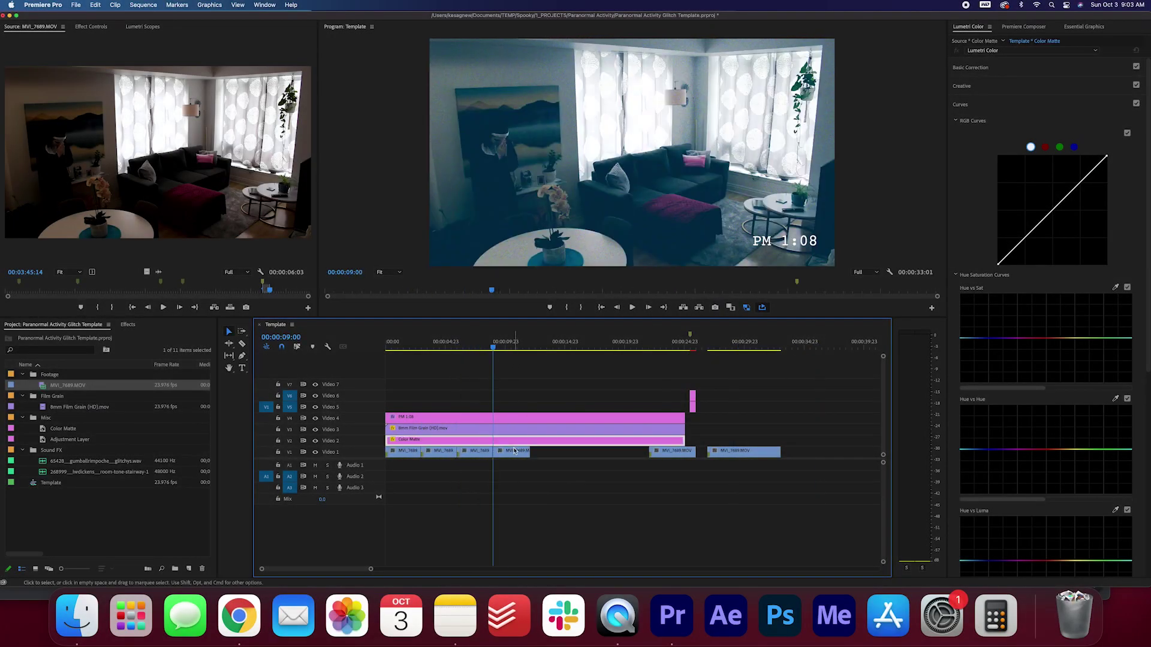
key("Up")
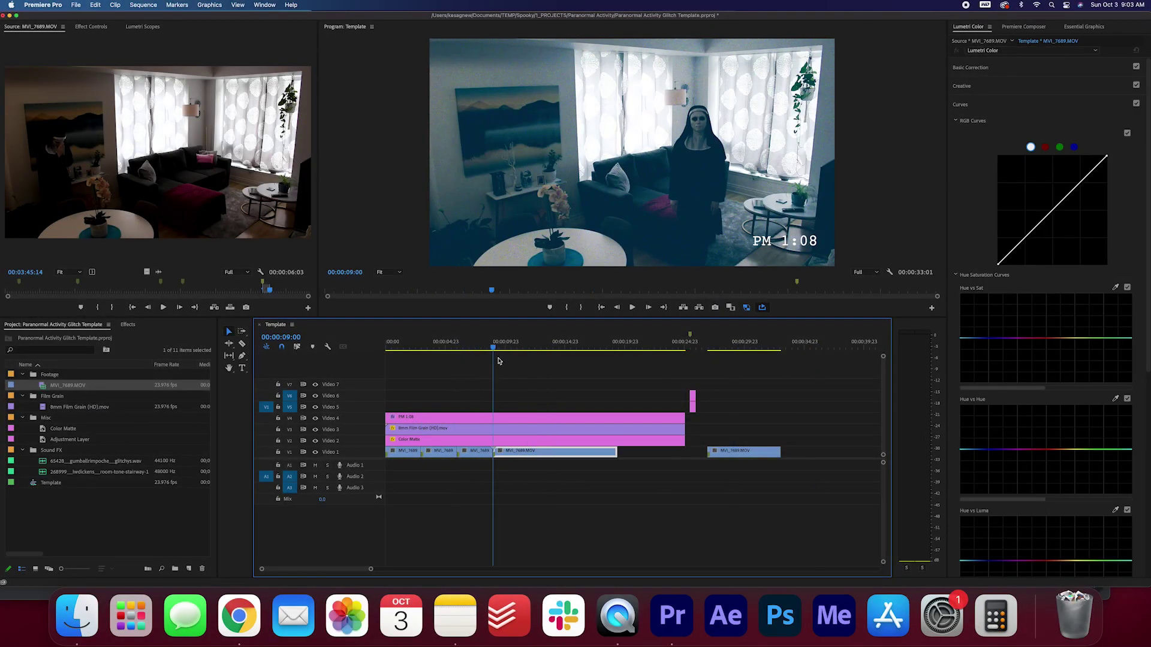
- Close the gap before the last clip, trim the upper layers to match, and deselect
left_click_drag(743, 451, 600, 451)
left_click_drag(685, 428, 636, 428)
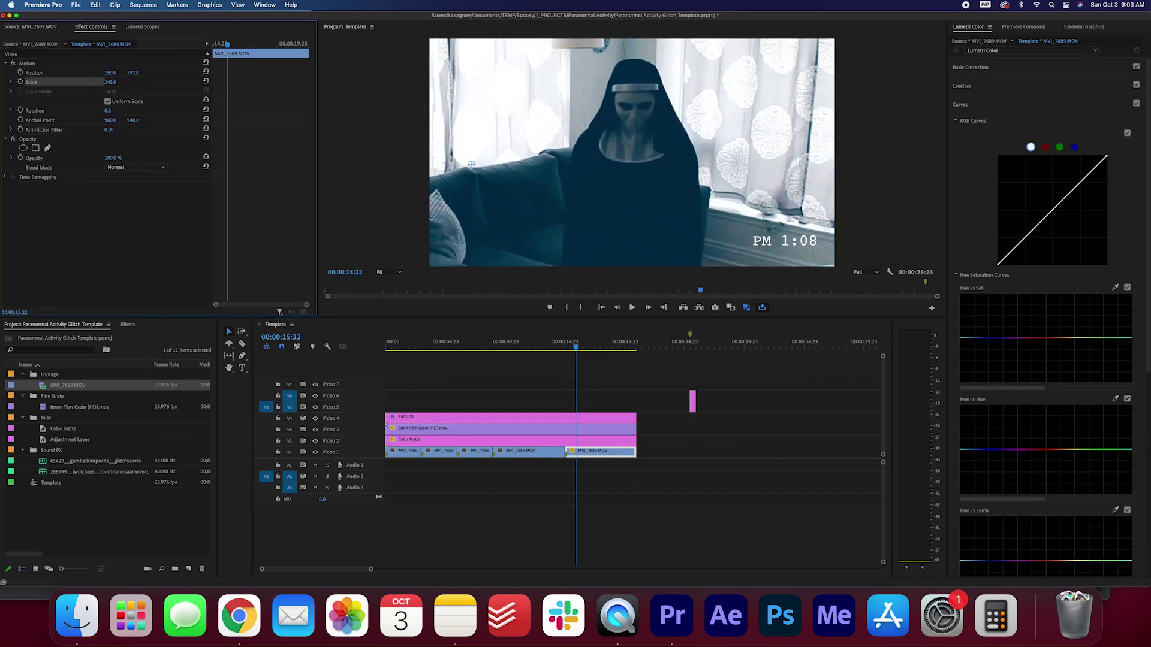
left_click(626, 475)
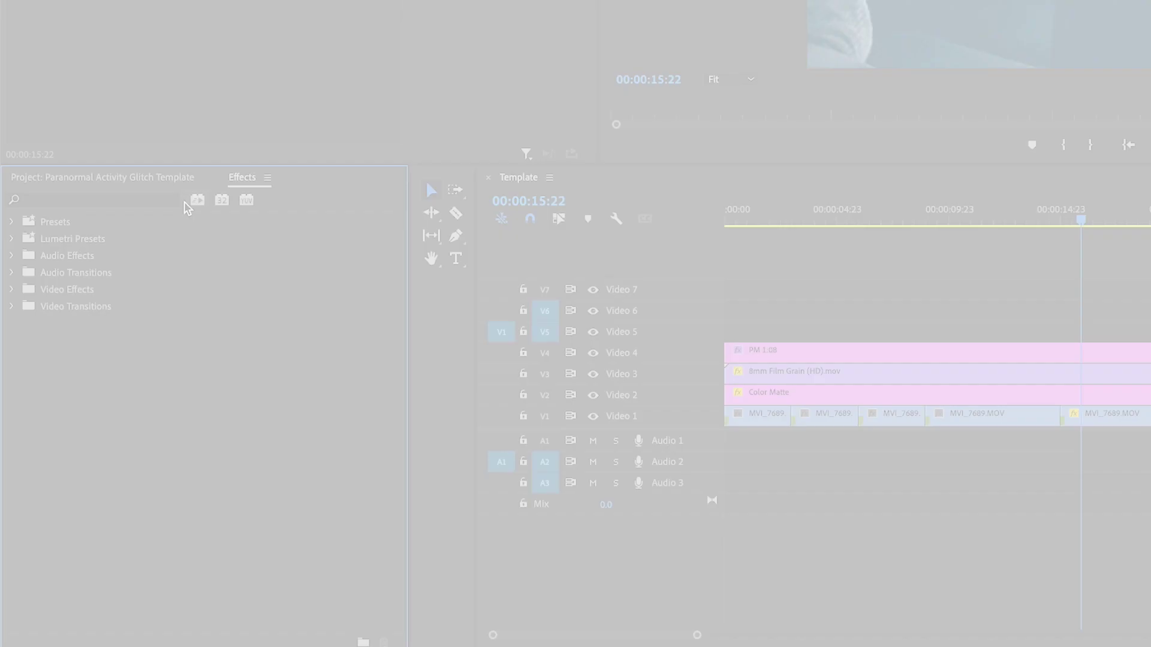
- Search effects for 'black white' and apply Black & White to all selected Video 1 clips
left_click(84, 340)
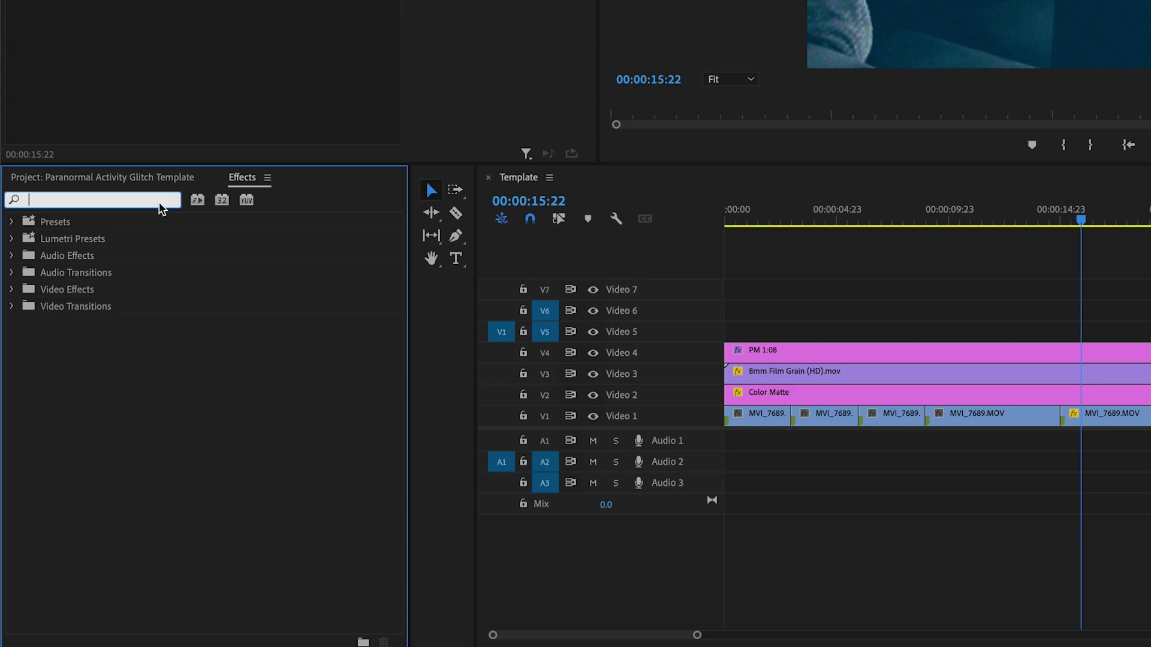
type("black white")
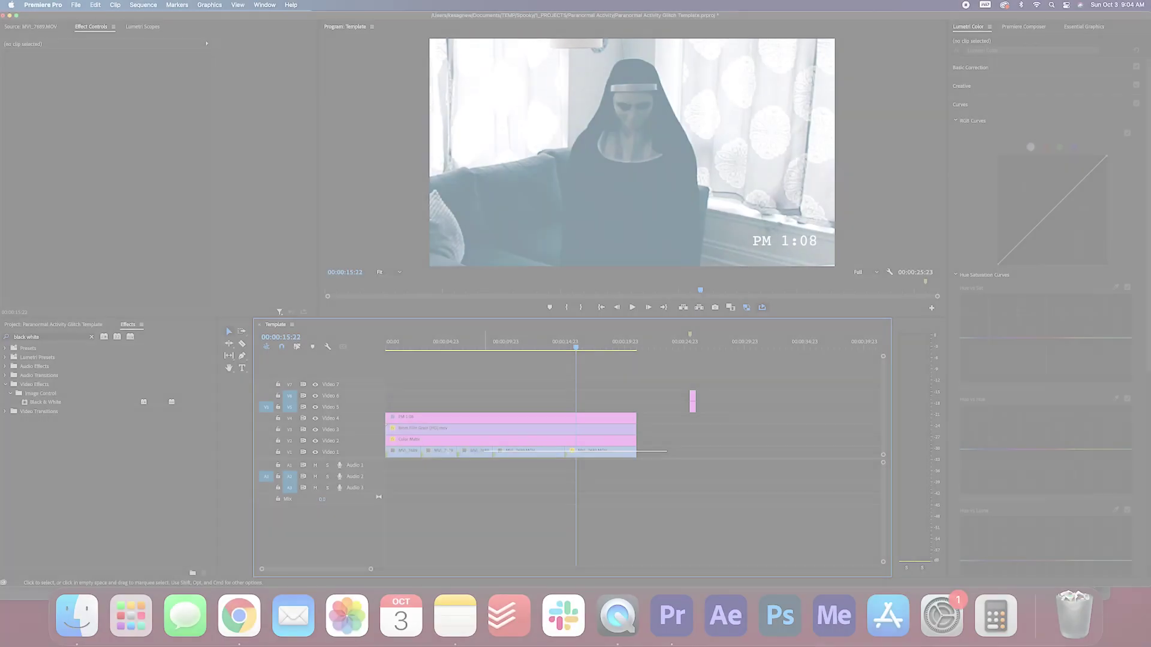
left_click_drag(780, 327, 1049, 419)
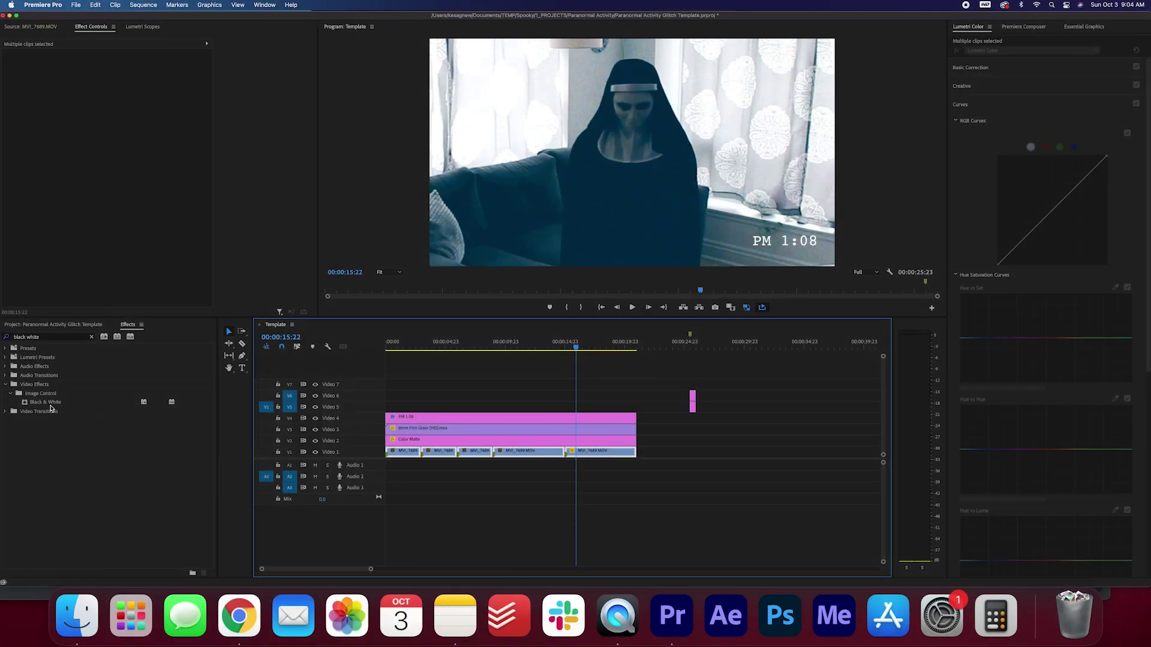
left_click_drag(50, 406, 453, 456)
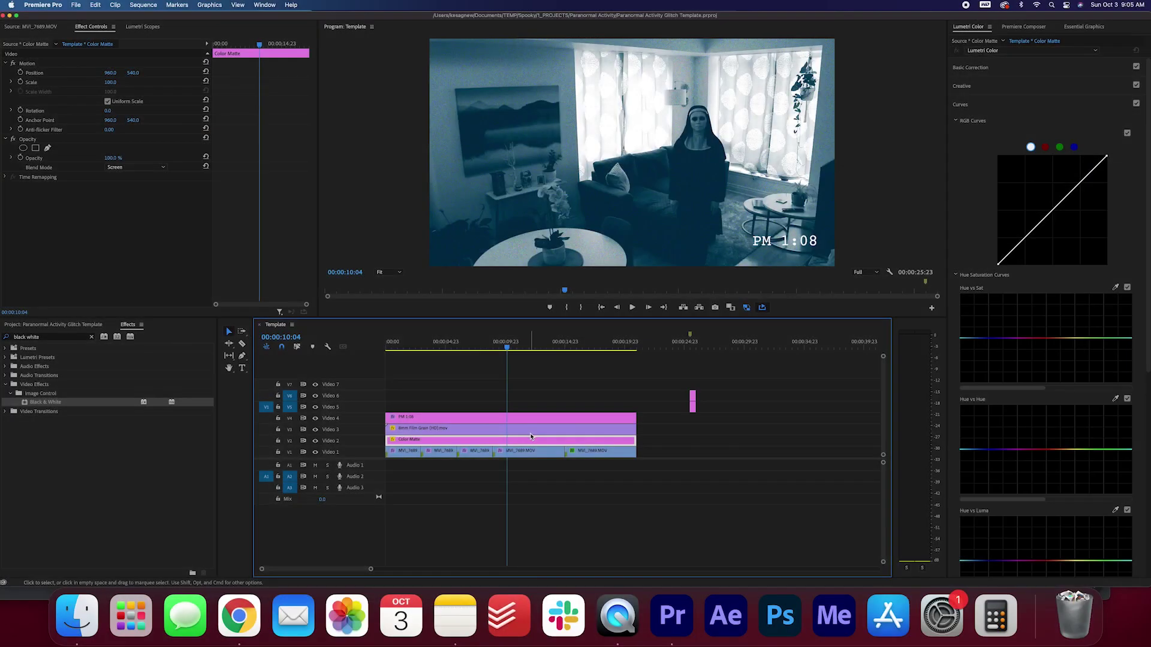
- Check the Color Matte's colour settings, then turn off the Video 2 track to hide it
double_click(527, 446)
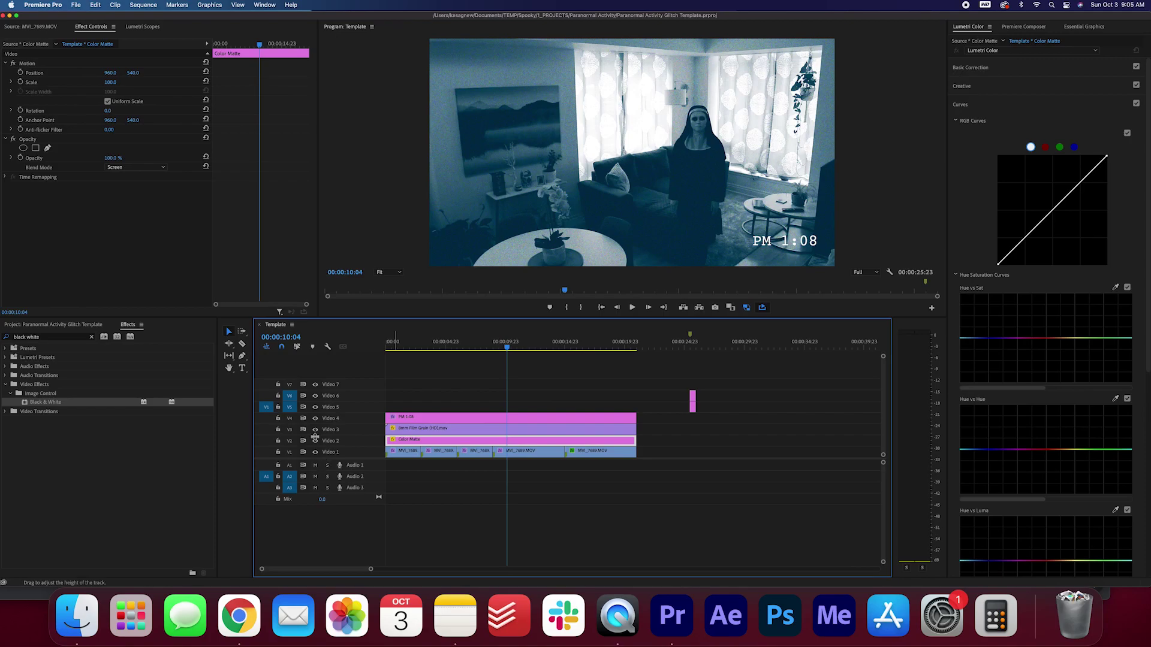
left_click(316, 441)
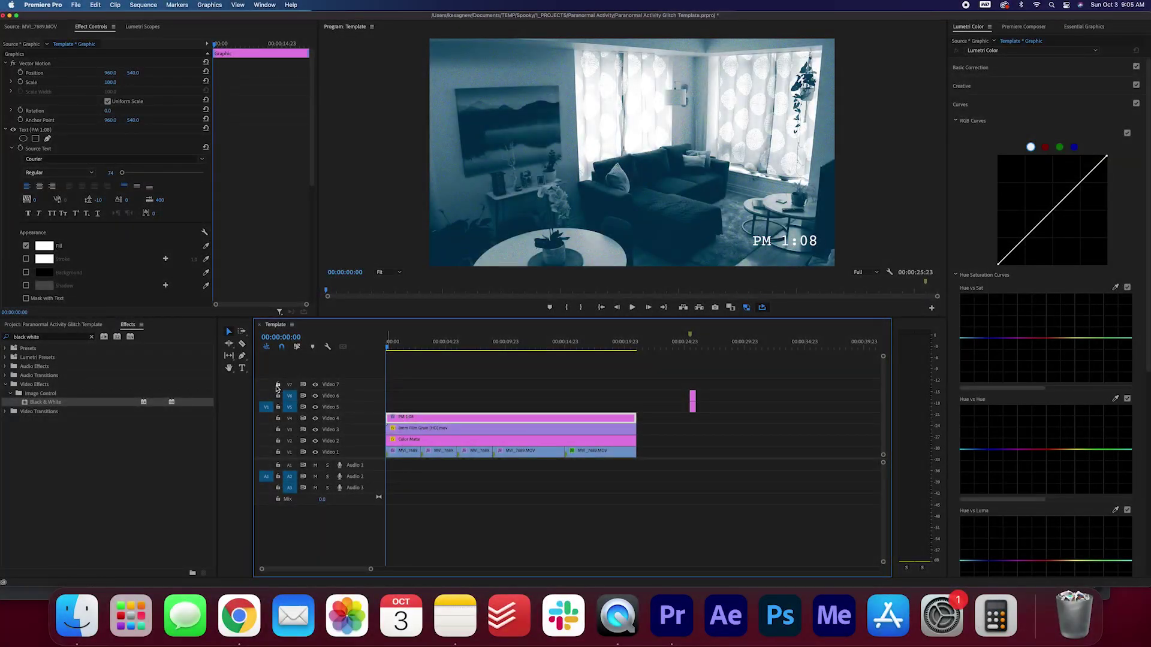
- Edit the timestamp text from PM to AM and add a digit so it reads AM 12:08
left_click(242, 368)
double_click(762, 241)
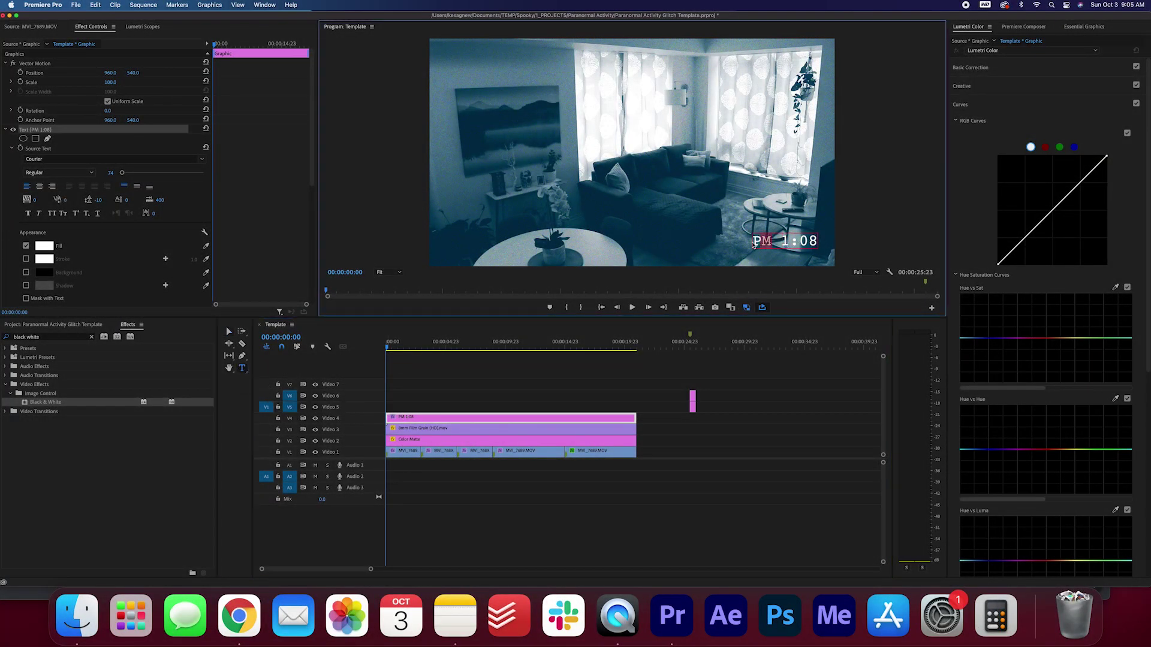
type("AM")
left_click(793, 240)
type("2")
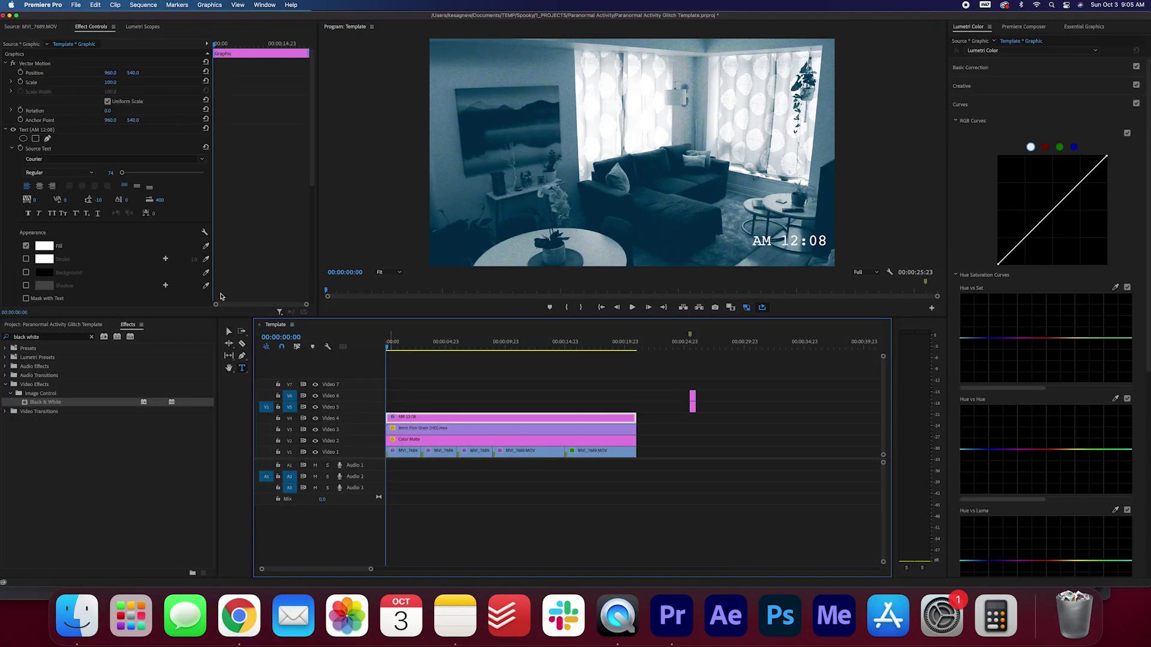
key("Escape")
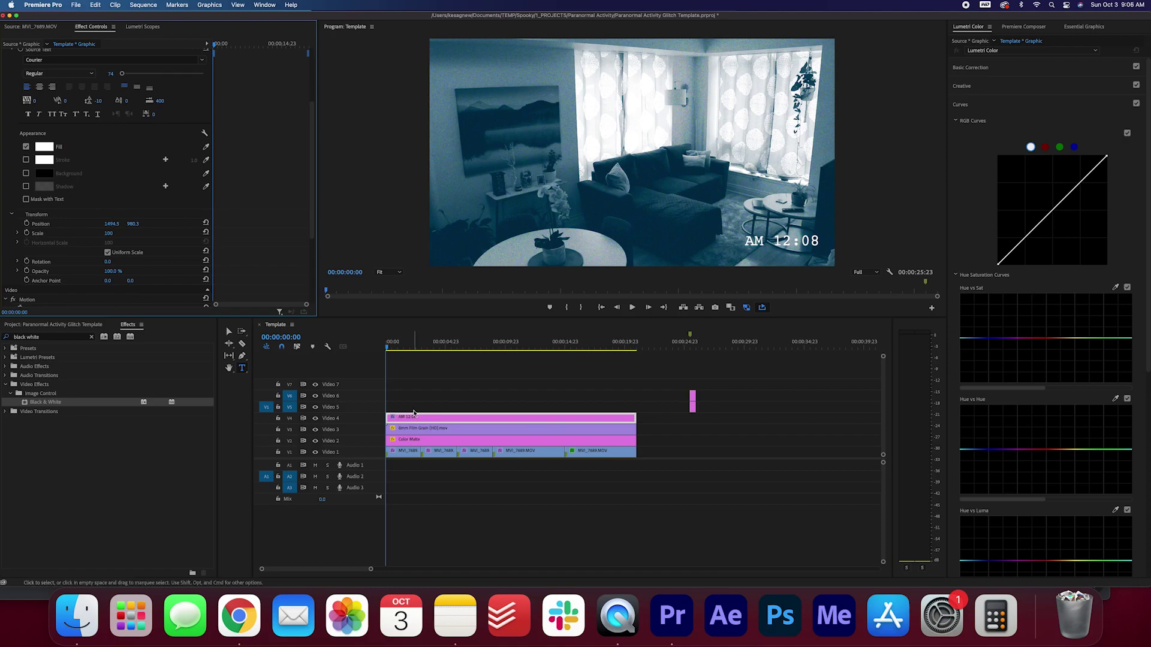
- Split the timestamp at 00:00:03:00 and retime the following pieces to AM 3:33 and AM 3:57
left_click(421, 343)
key("super+k")
left_click(450, 418)
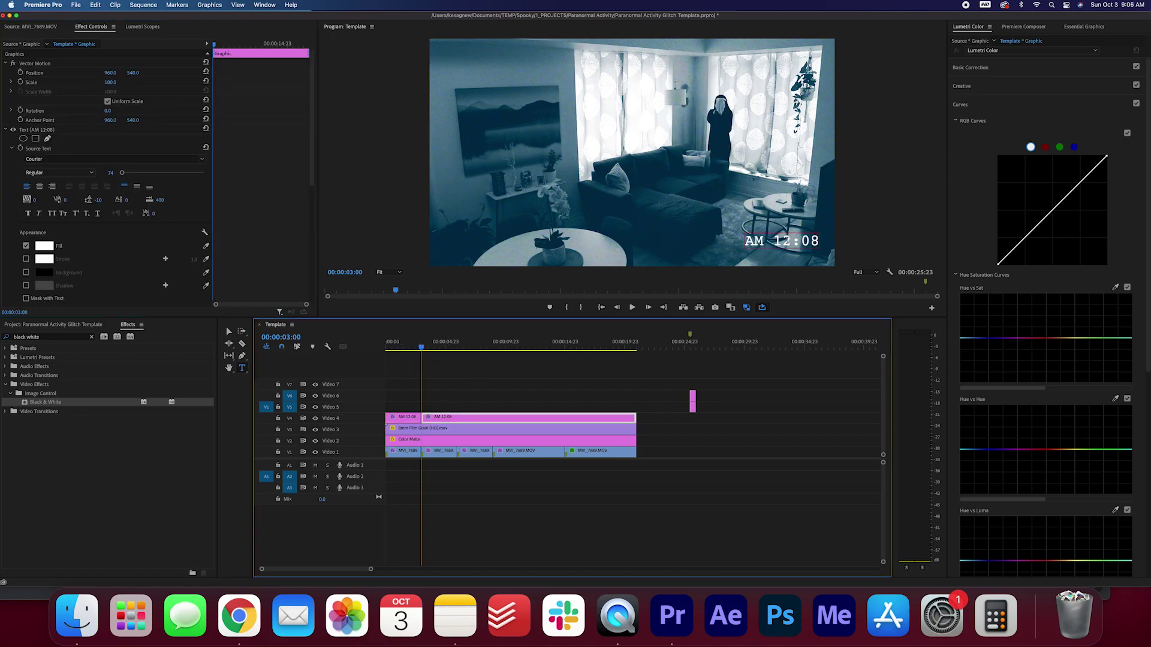
double_click(778, 241)
type("3")
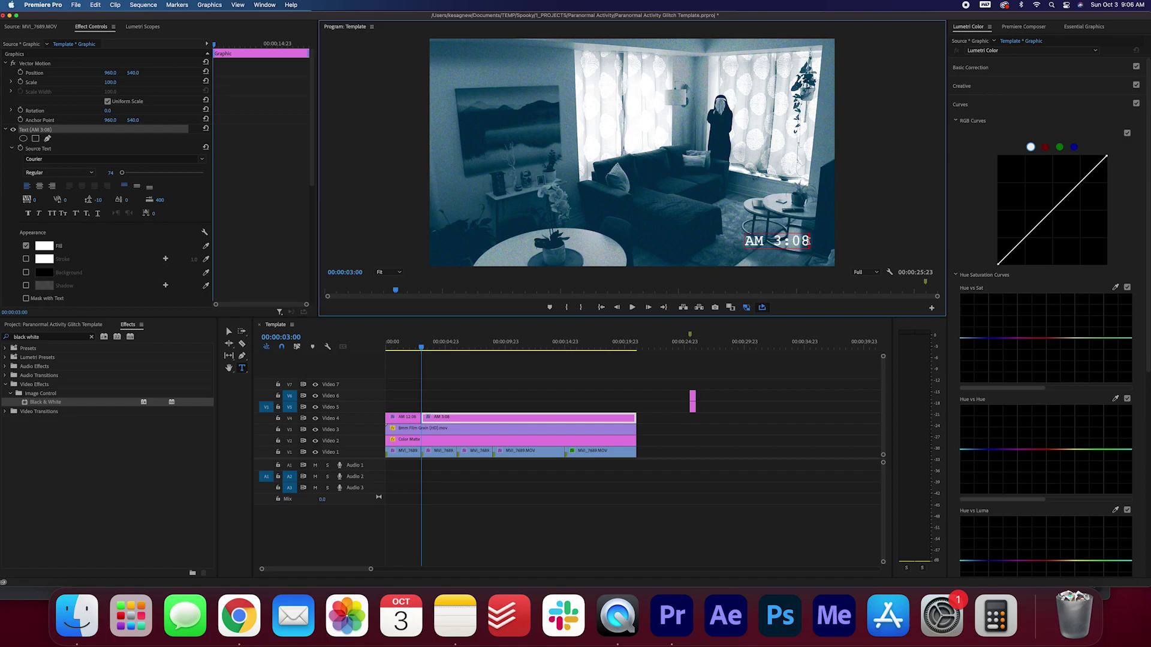
double_click(806, 241)
type("33")
left_click(472, 422)
key("Down")
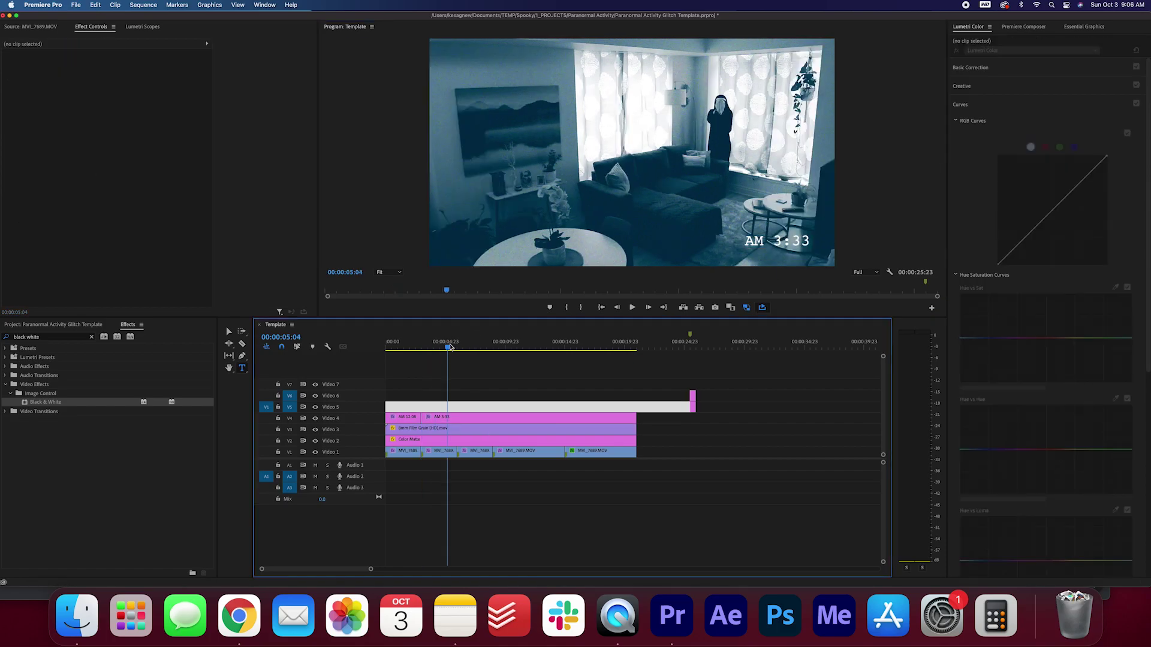
double_click(741, 241)
type("57")
left_click(473, 422)
- Split at the next cut, set that piece to AM 4:05, then split again at the following cut
key("Down")
key("super+k")
left_click(539, 418)
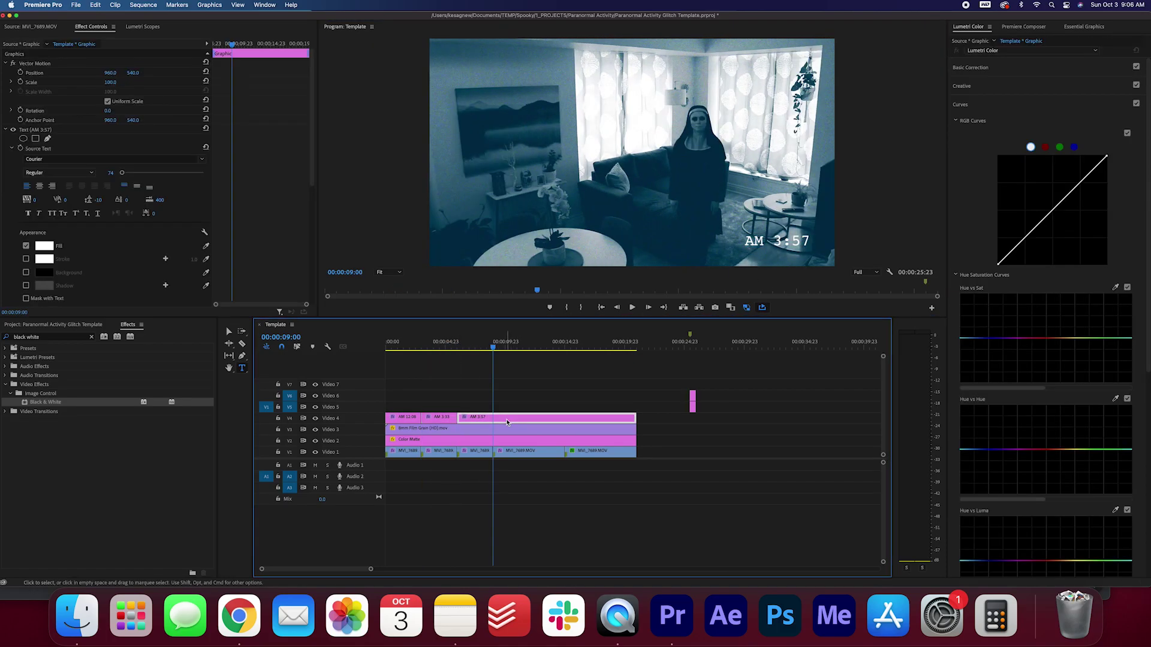
double_click(776, 241)
type("4")
double_click(799, 241)
type("05")
left_click(472, 422)
key("Down")
key("super+k")
left_click(599, 418)
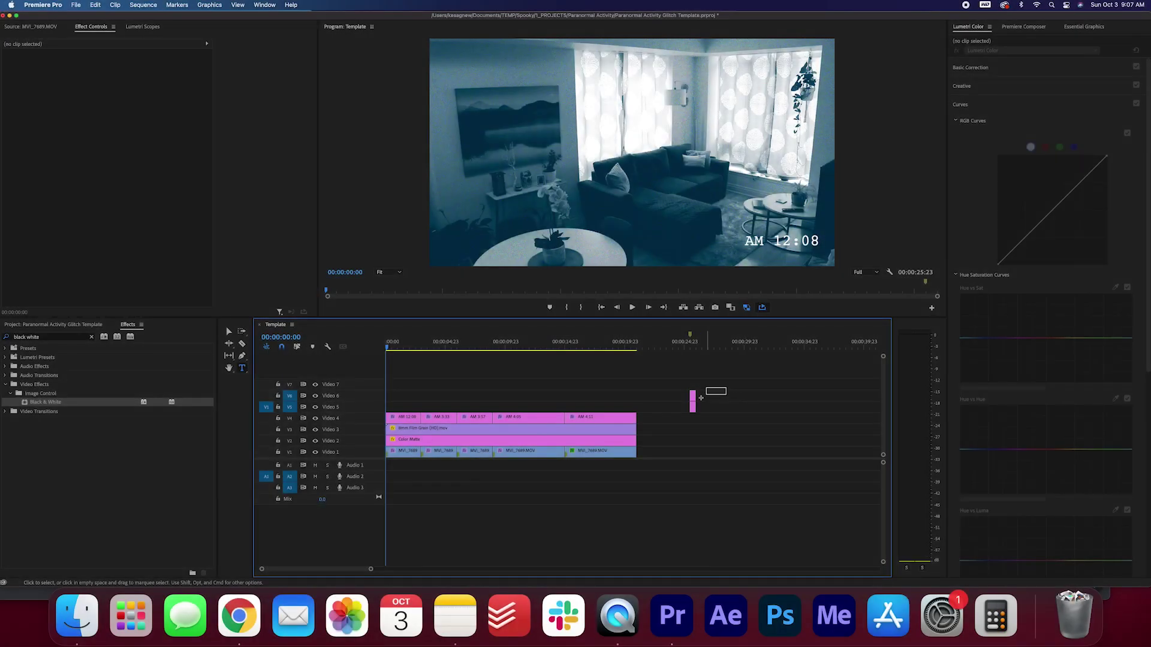
- Copy the two small glitch adjustment clips and paste copies at the timestamp cuts
left_click_drag(701, 398, 686, 411)
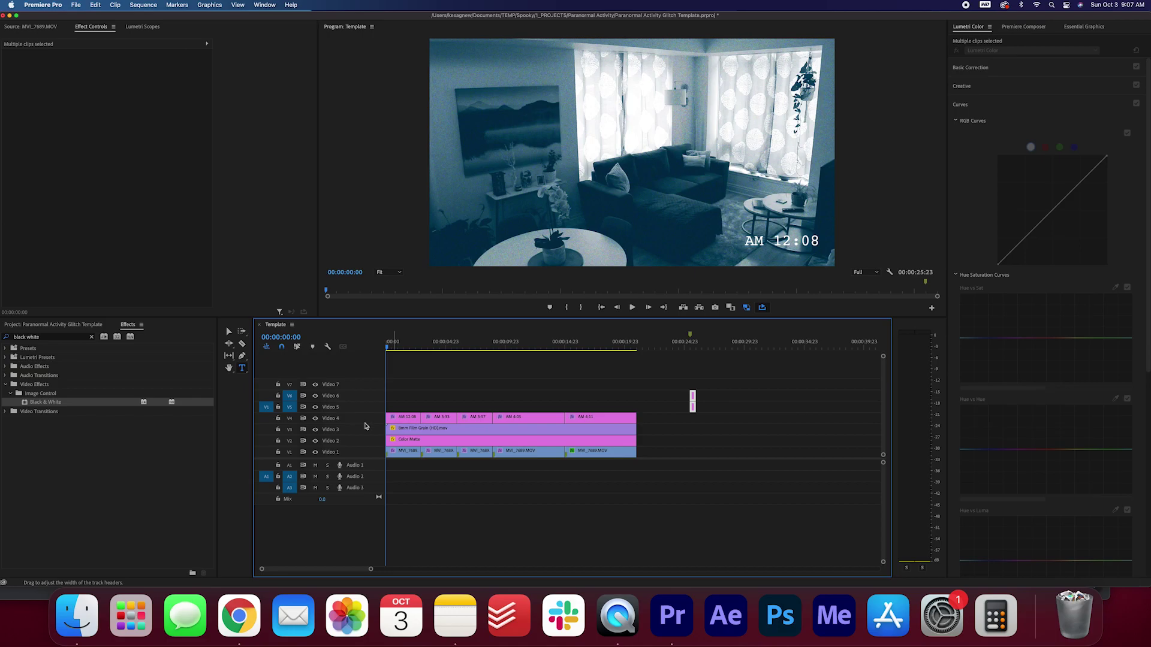
key("super+c")
key("super+v")
key("=")
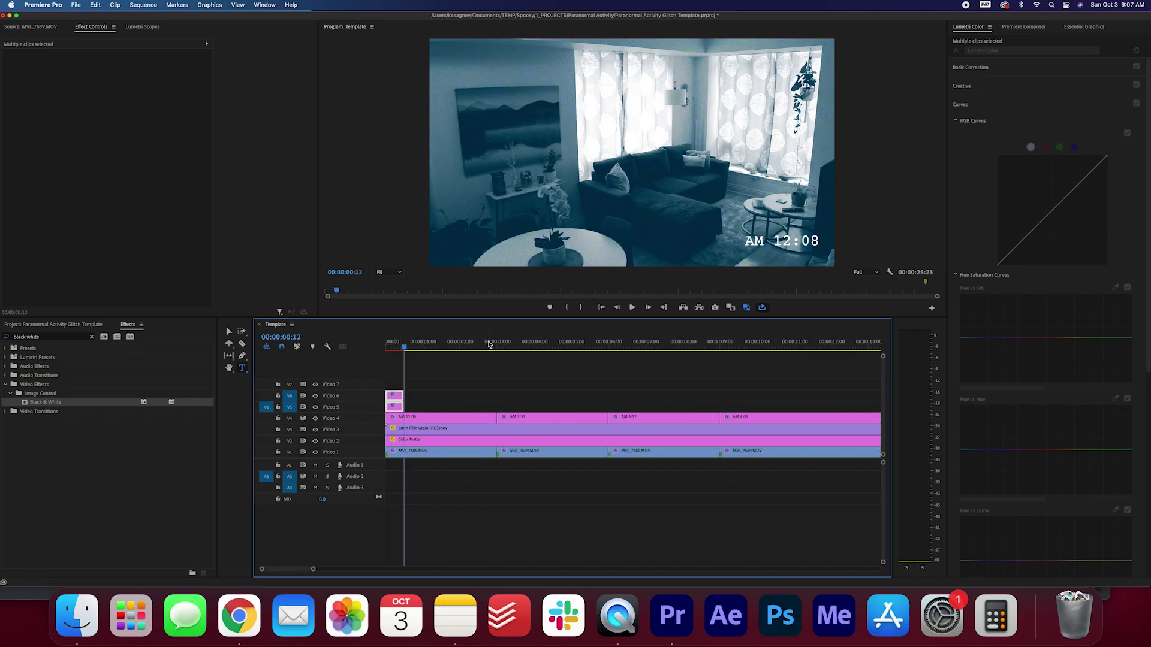
key("super+v")
key("minus")
key("super+v")
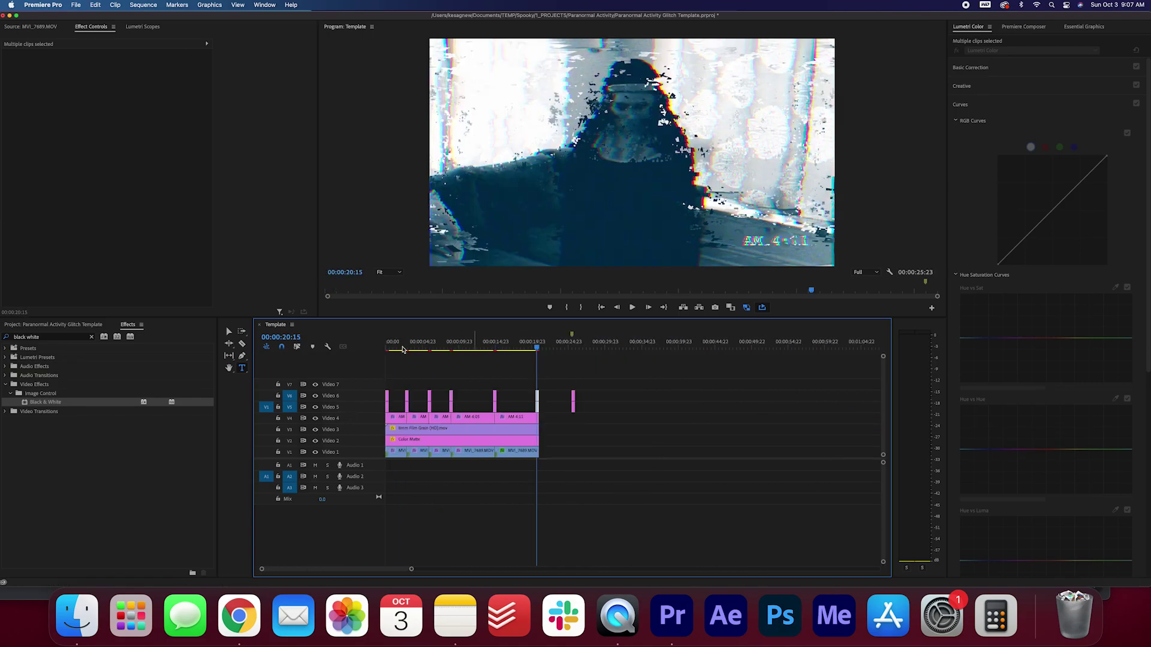
- Trim one glitch clip copy shorter near the first cut, then view the whole sequence
left_click(402, 349)
key("=")
key("=")
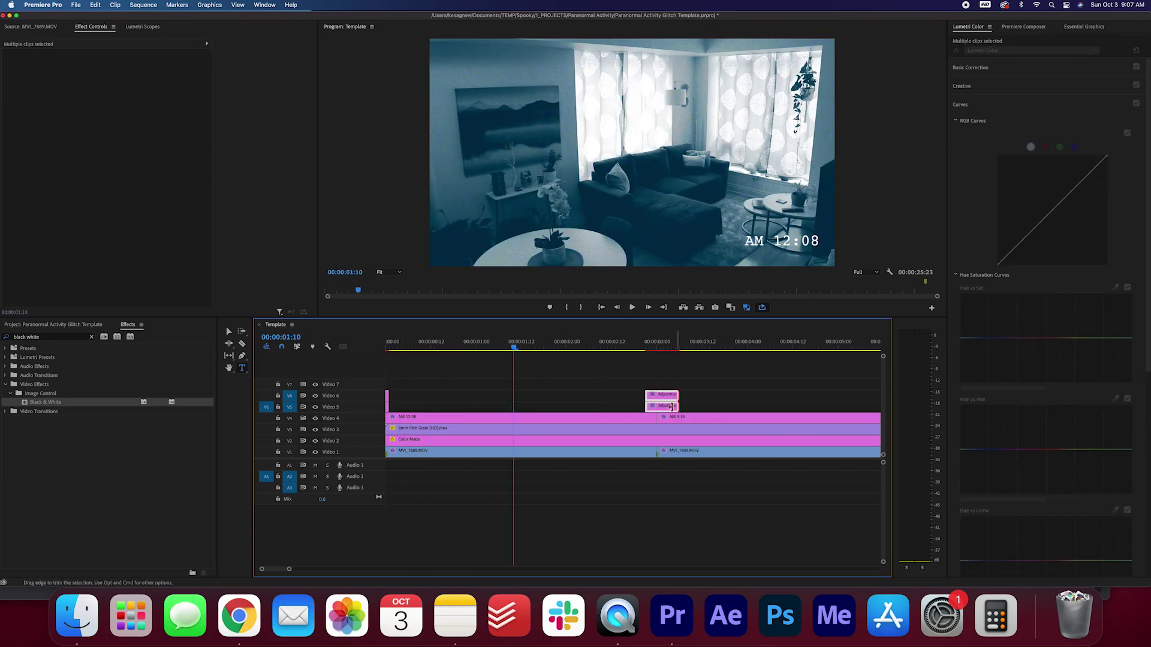
key("Down")
key("Down")
key("Down")
key("Down")
left_click_drag(595, 406, 671, 406)
key("minus")
key("End")
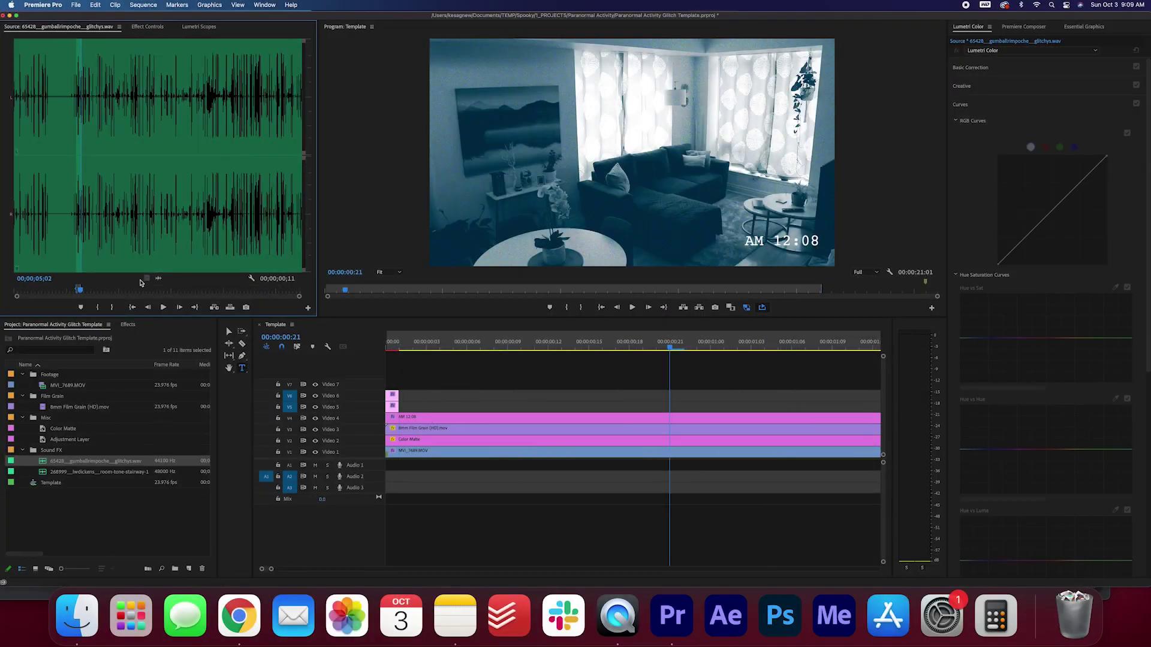
- Place a glitch sound on Audio 1 at a cut and trim it to 3 frames
left_click_drag(96, 460, 392, 466)
key("space")
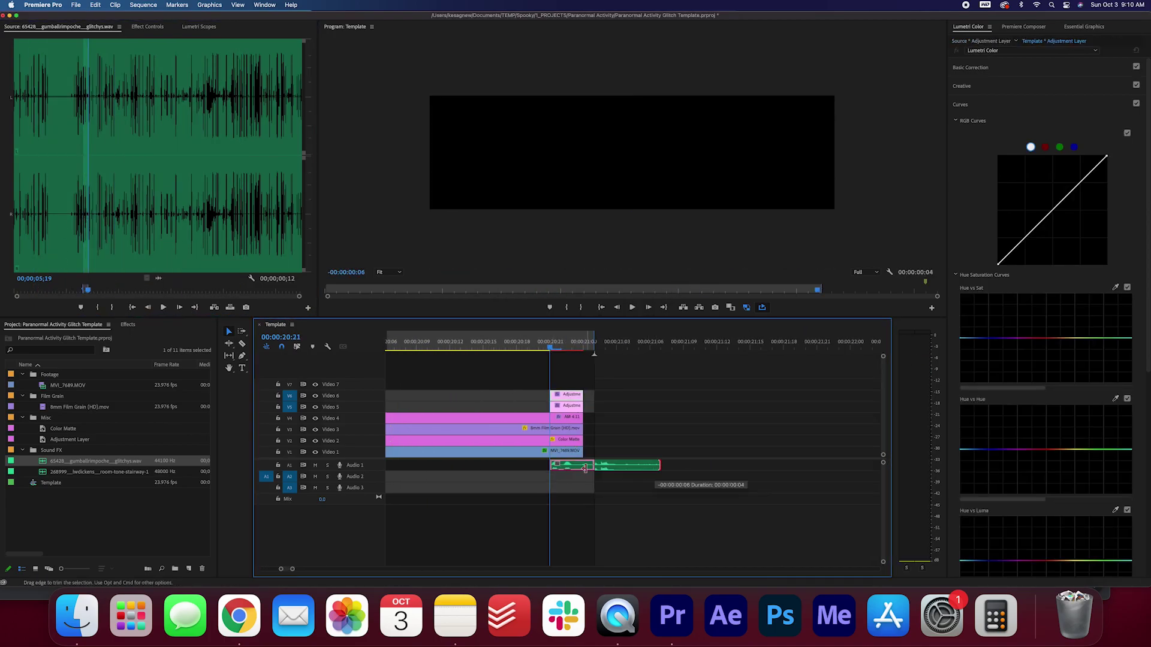
left_click_drag(660, 468, 580, 468)
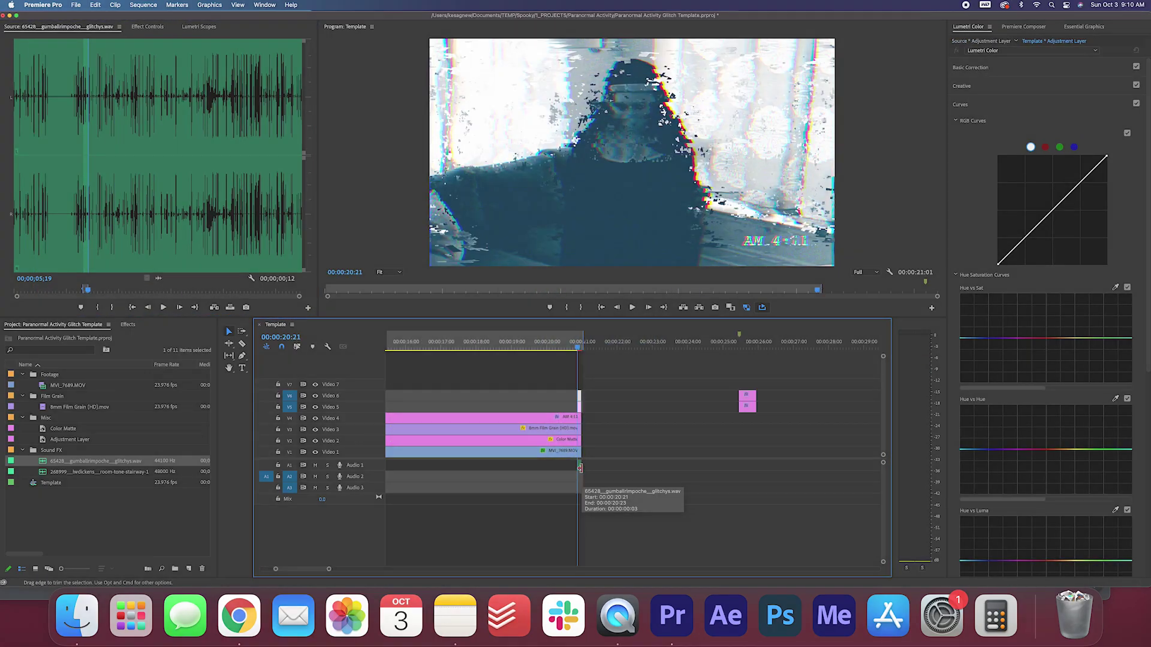
- Lay the room-tone audio on Audio 2 and extend it to the sequence end
double_click(96, 472)
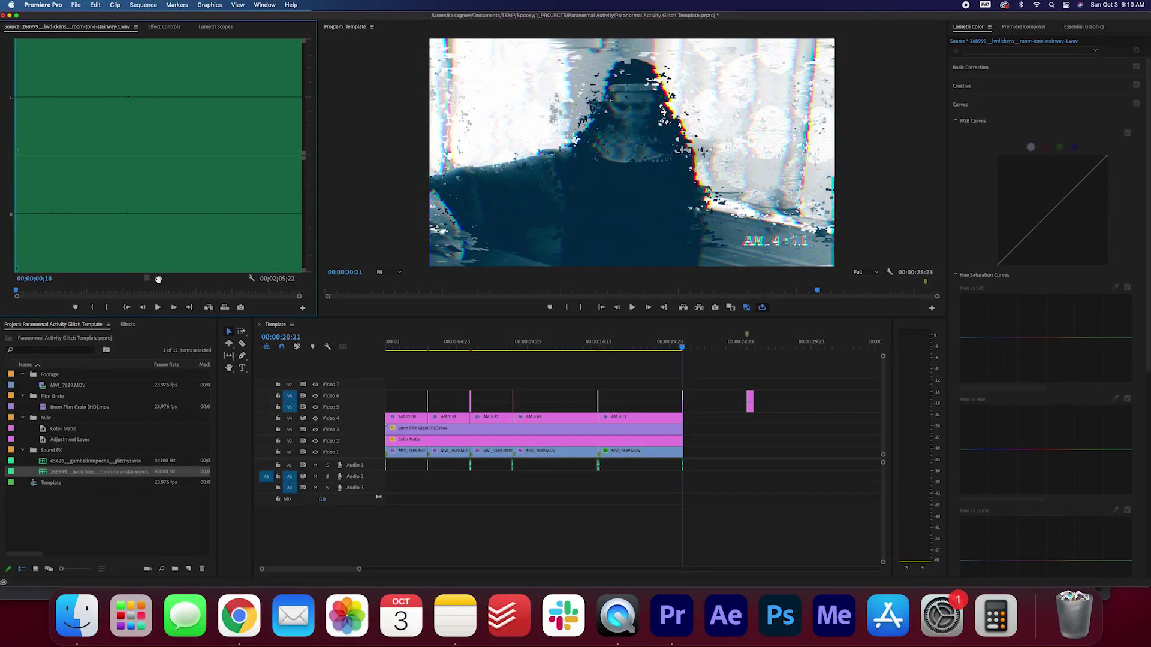
left_click_drag(158, 279, 455, 480)
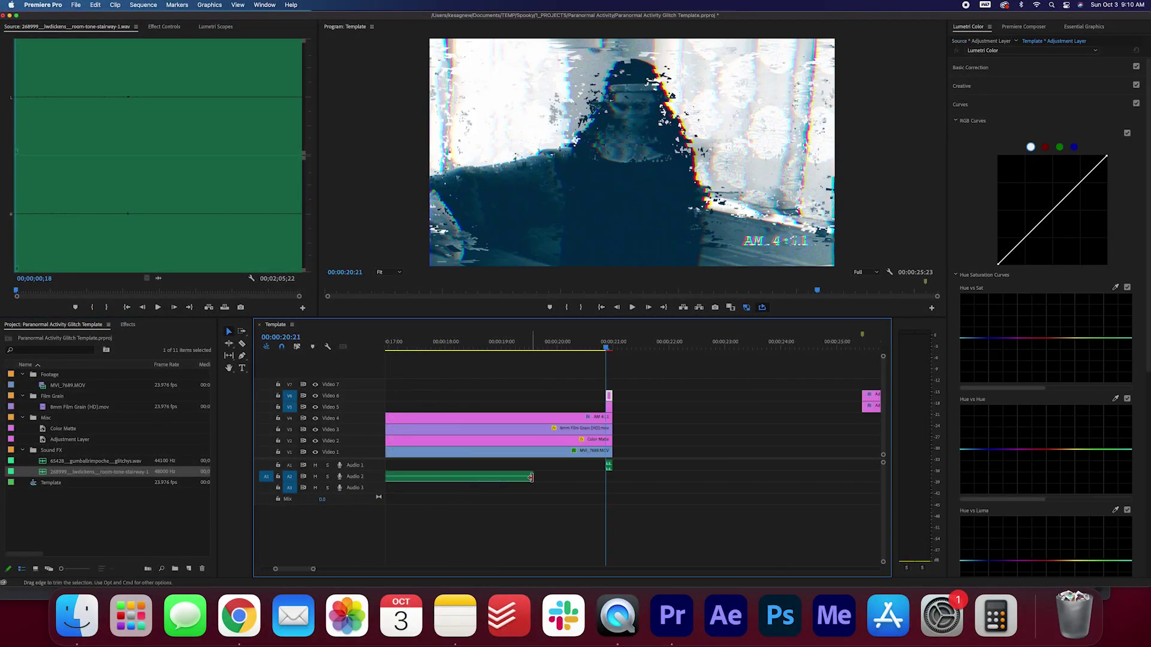
left_click_drag(530, 477, 608, 477)
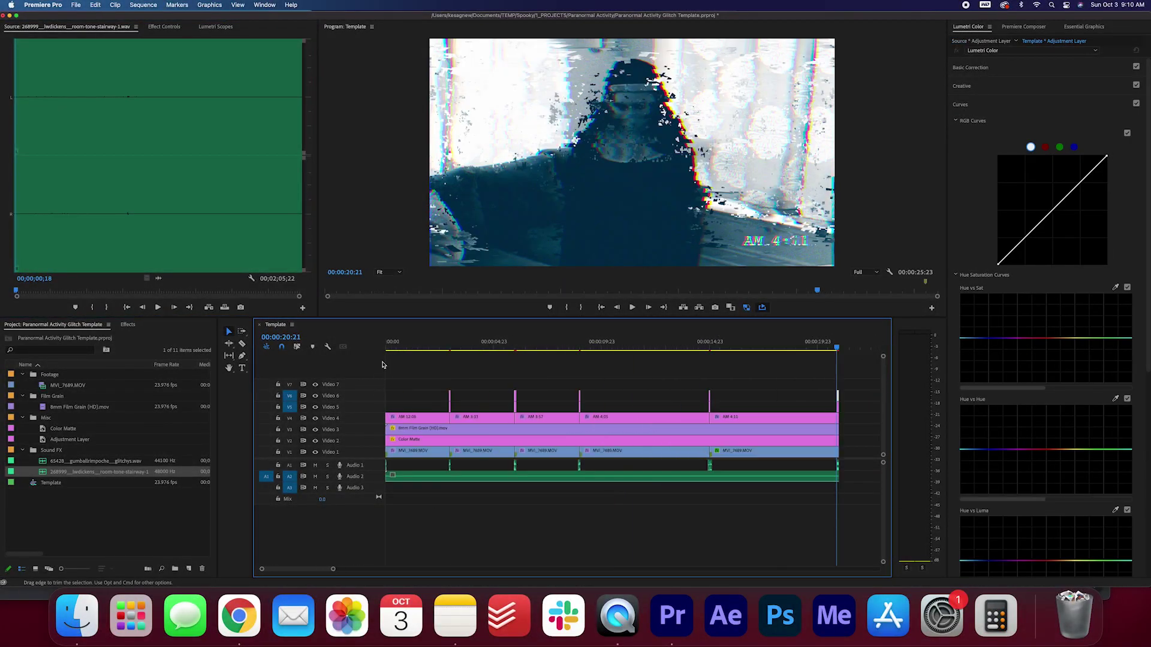